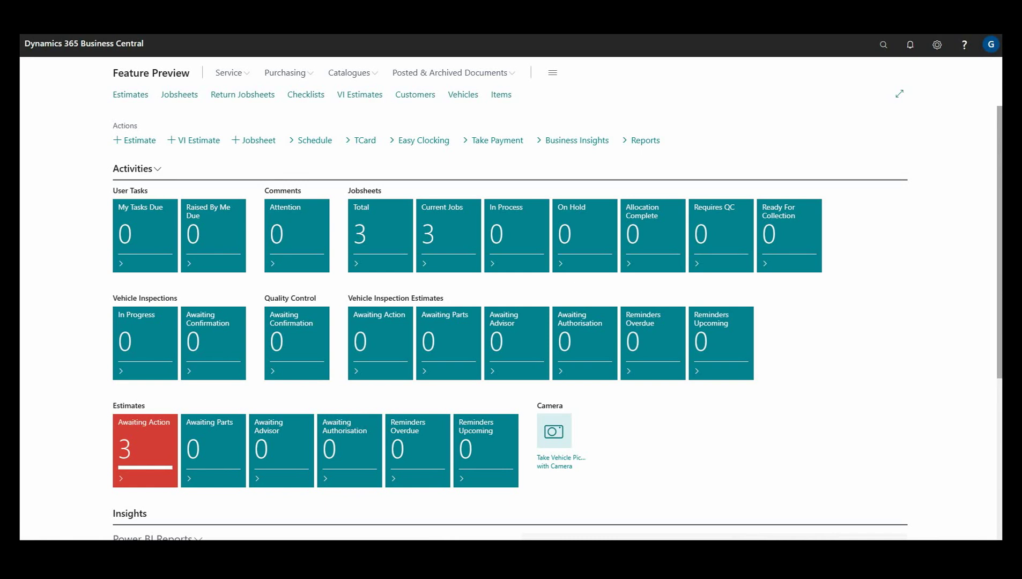
Open the Mercedes-Benz C 350 E jobsheet from the total jobsheets list and bring up its Service Interval Matrix.
click(357, 239)
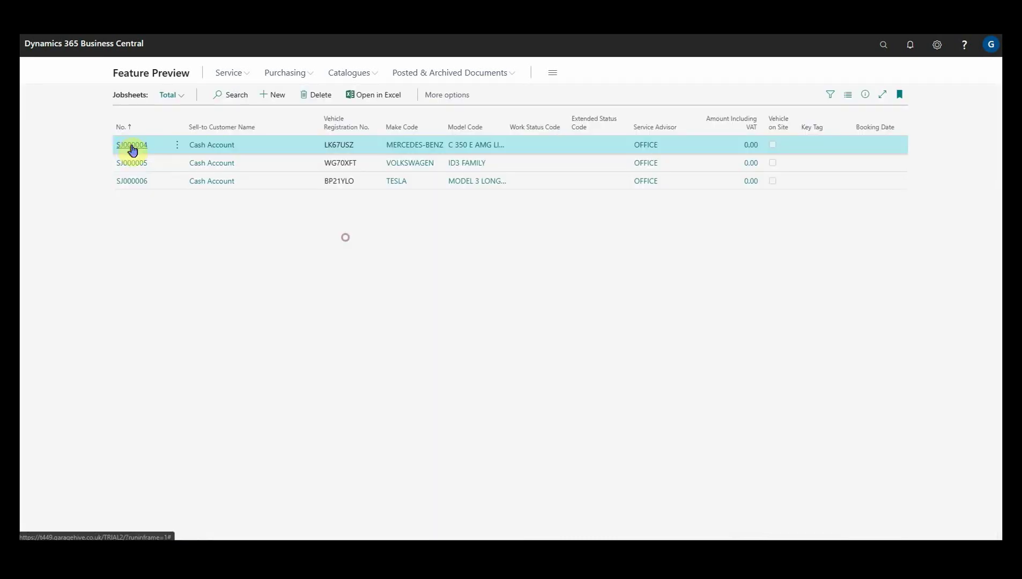
click(130, 148)
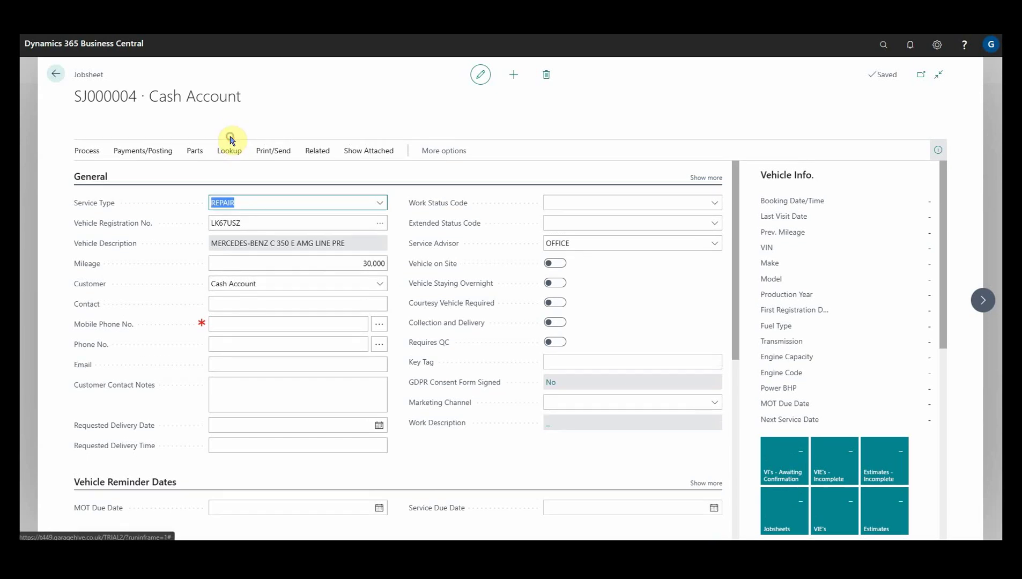
click(235, 152)
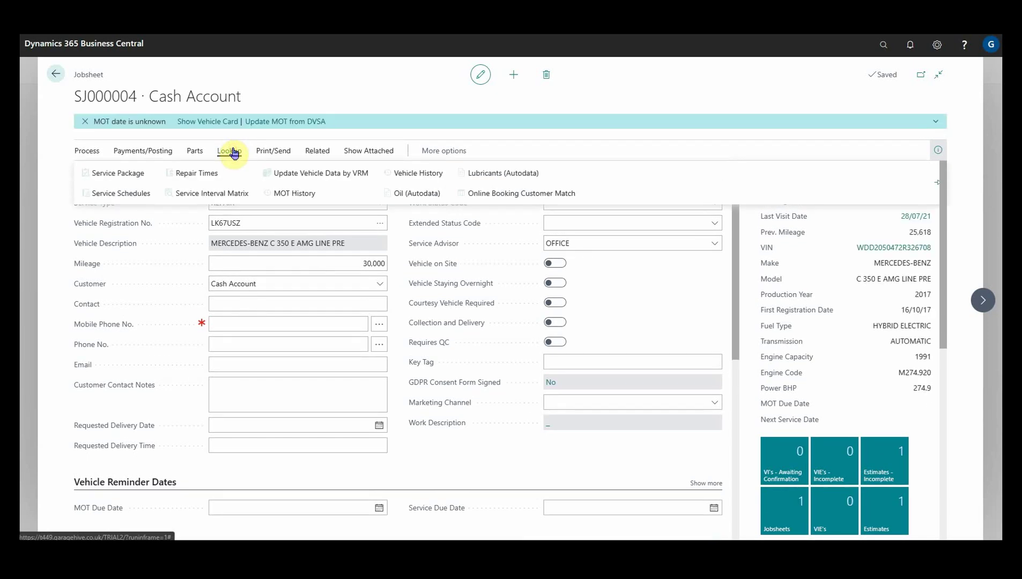
click(217, 203)
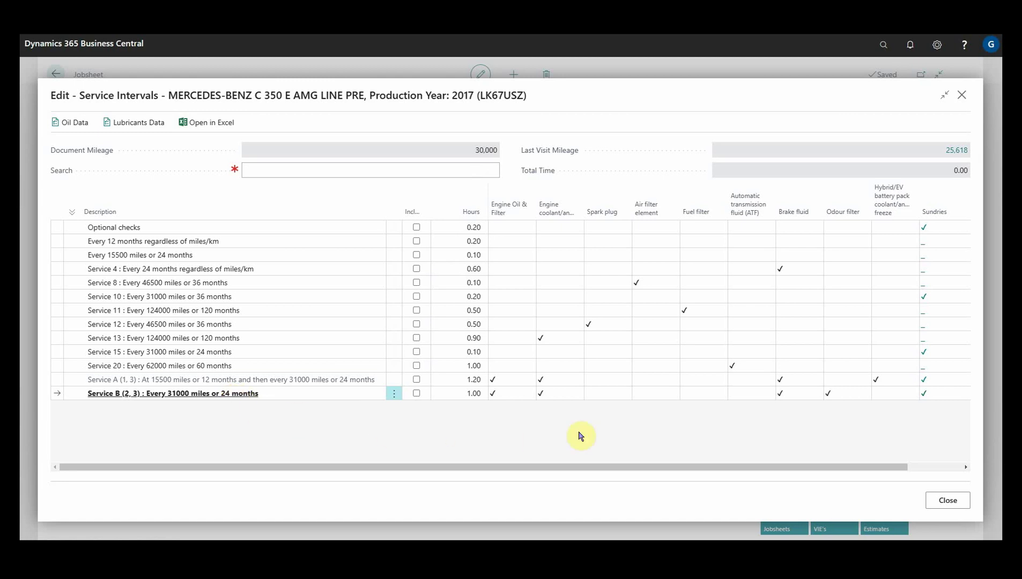
View the service ledger entries behind the last visit mileage, and search the service intervals for "fuel" before clearing the search.
click(964, 155)
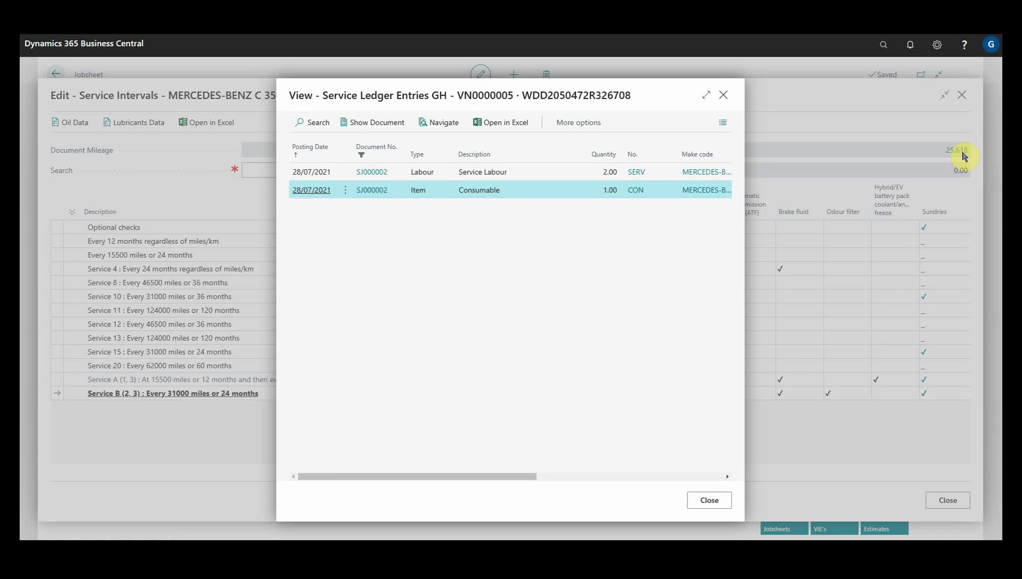
click(710, 501)
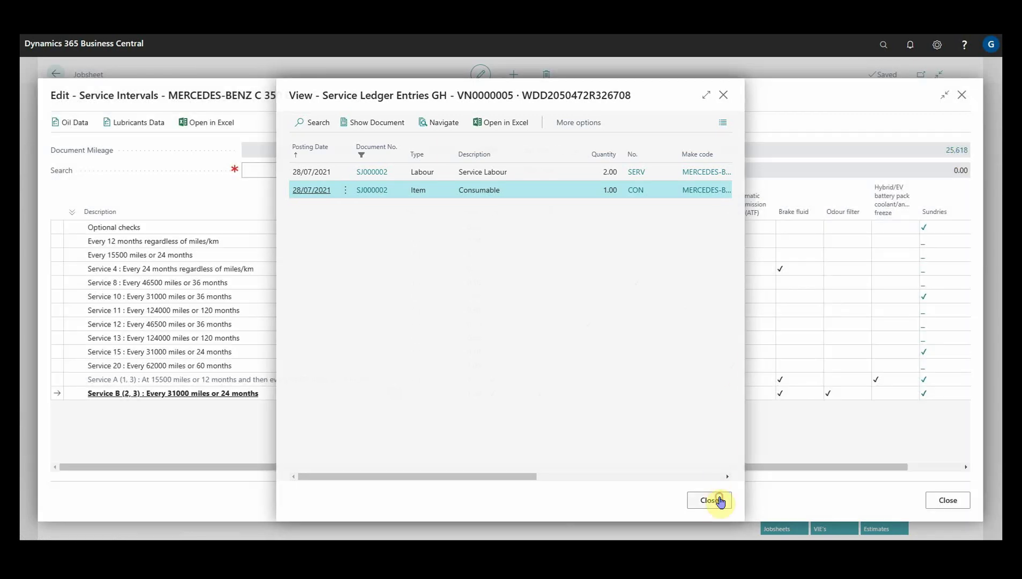
click(316, 172)
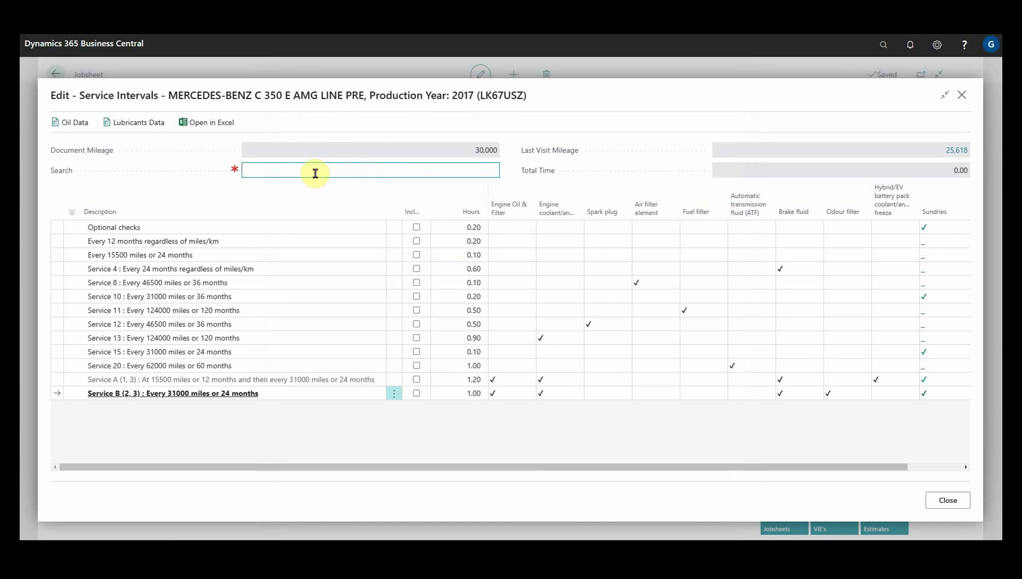
text(fuel)
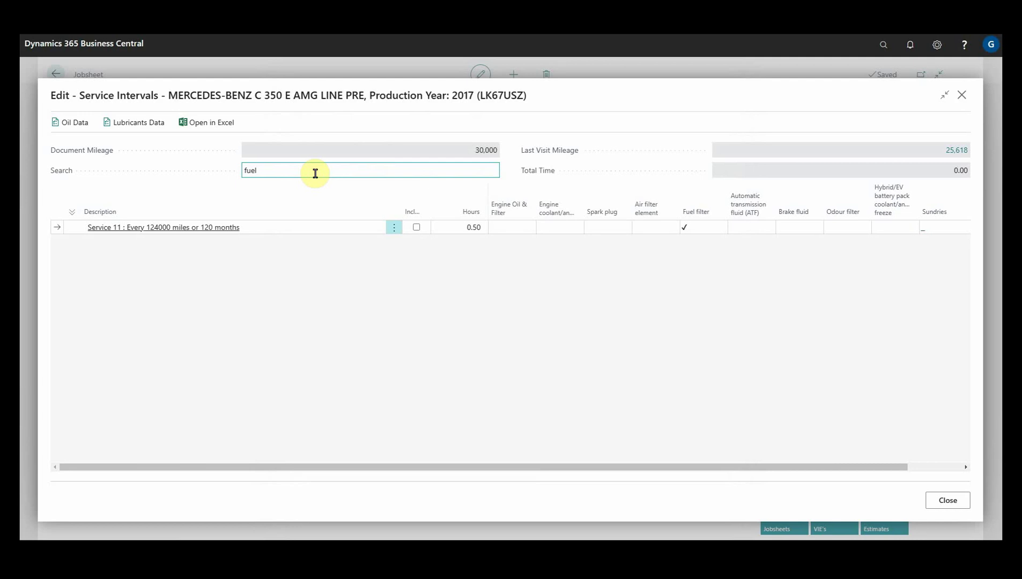
key(ctrl+a)
key(BackSpace)
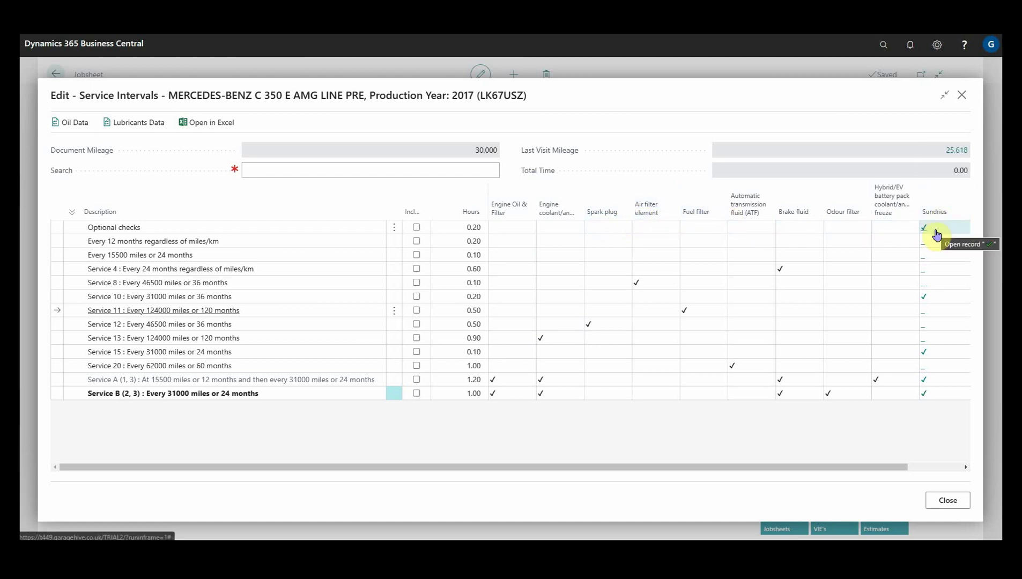
View the Sundries details for Service 10 and the Other details for the 15500-mile interval, and close the matrix.
click(923, 298)
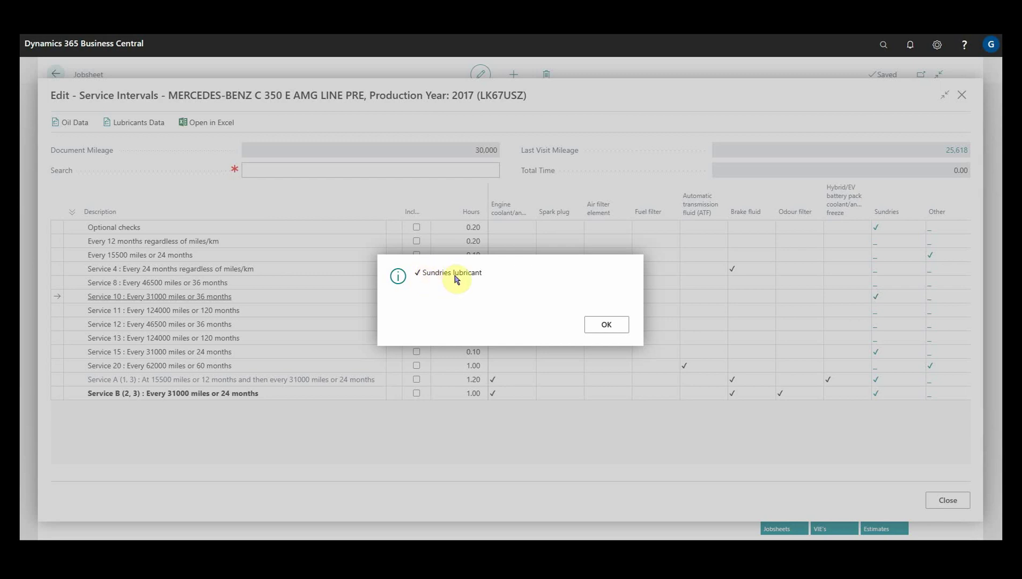
click(608, 325)
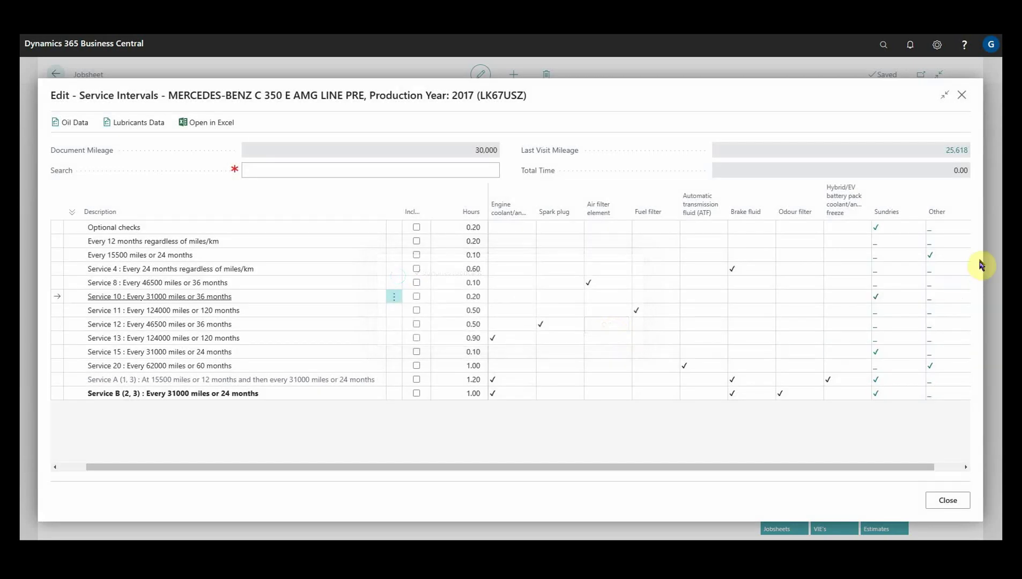
click(930, 257)
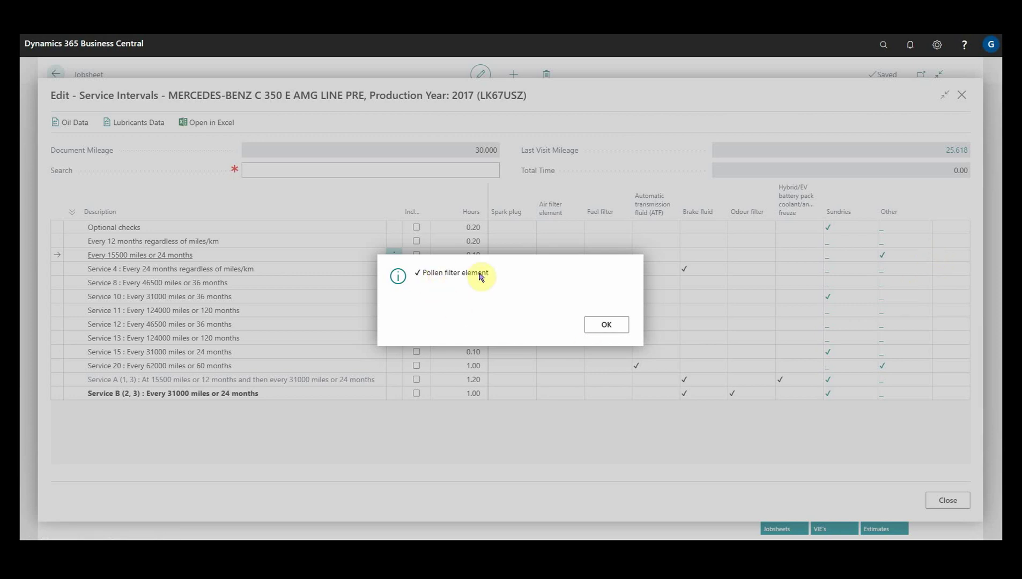
click(606, 325)
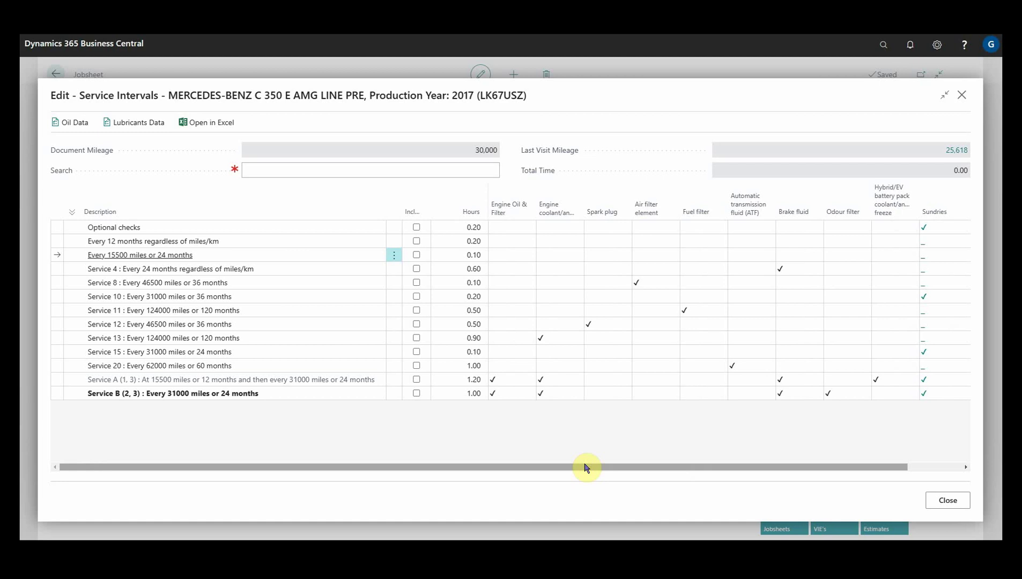
click(958, 505)
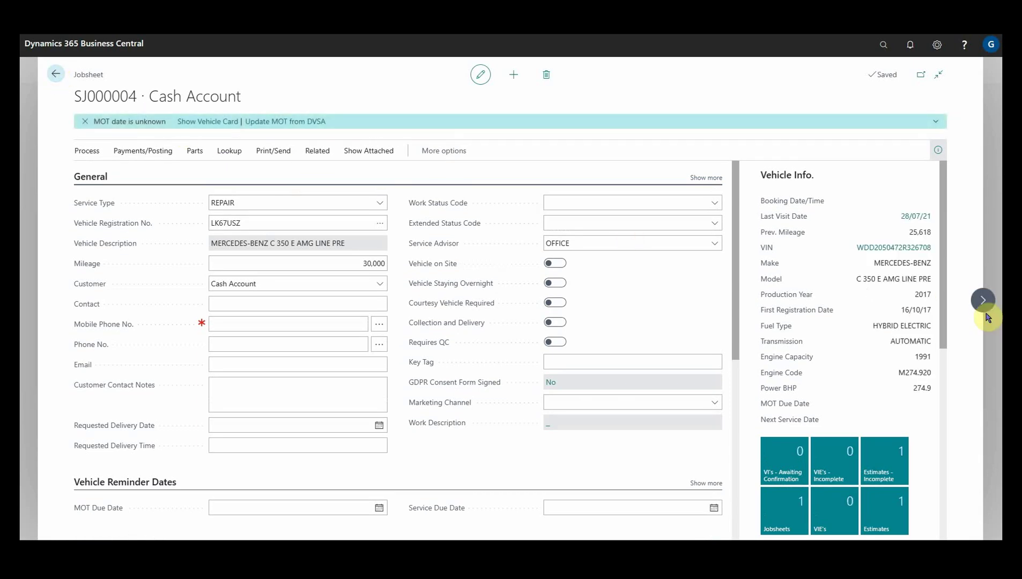
Review the Service Interval Matrix of the Volkswagen ID3 jobsheet, including the Sundries details of the inspection service.
click(982, 304)
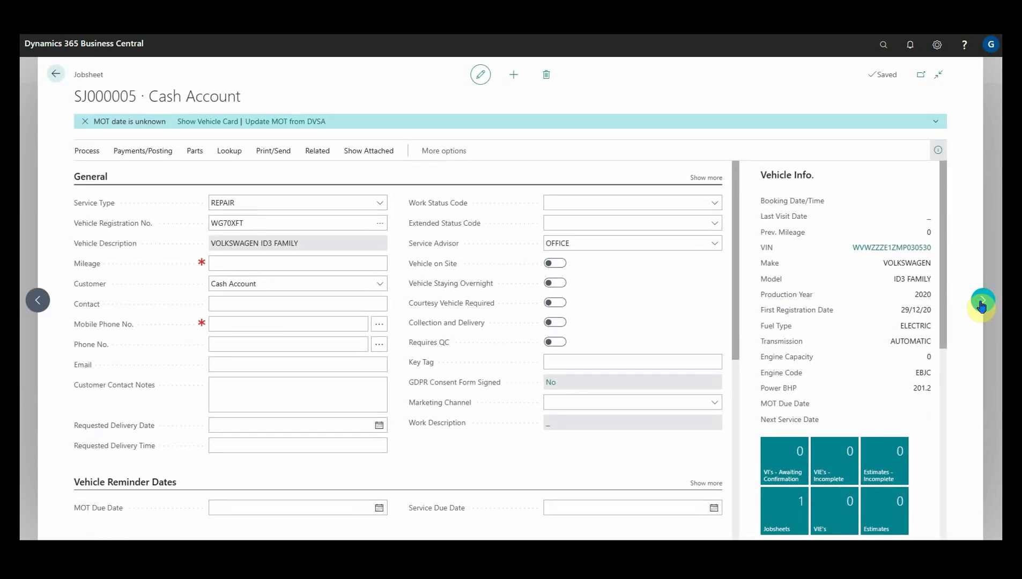
click(229, 153)
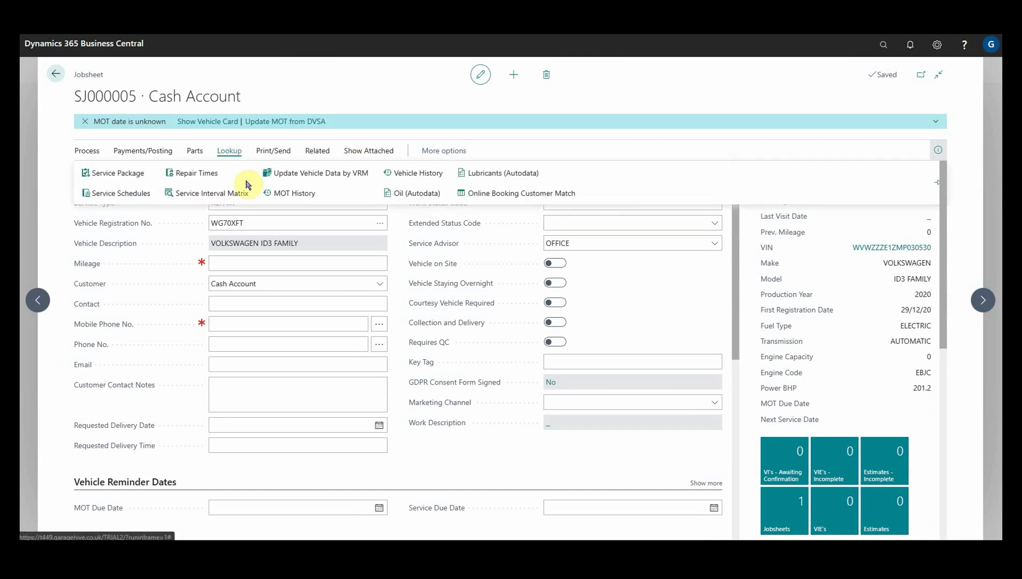
click(241, 196)
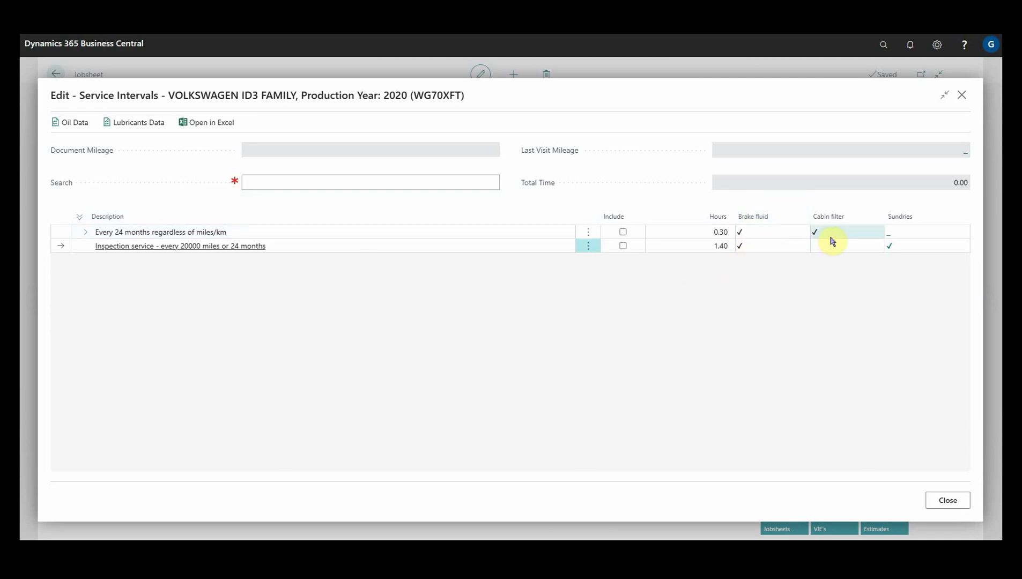
click(890, 246)
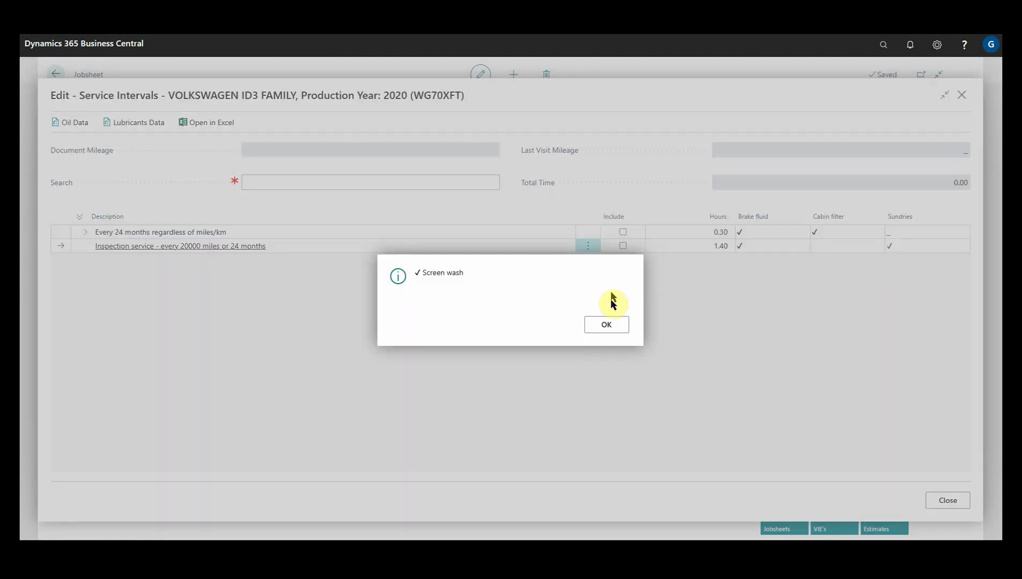
click(610, 327)
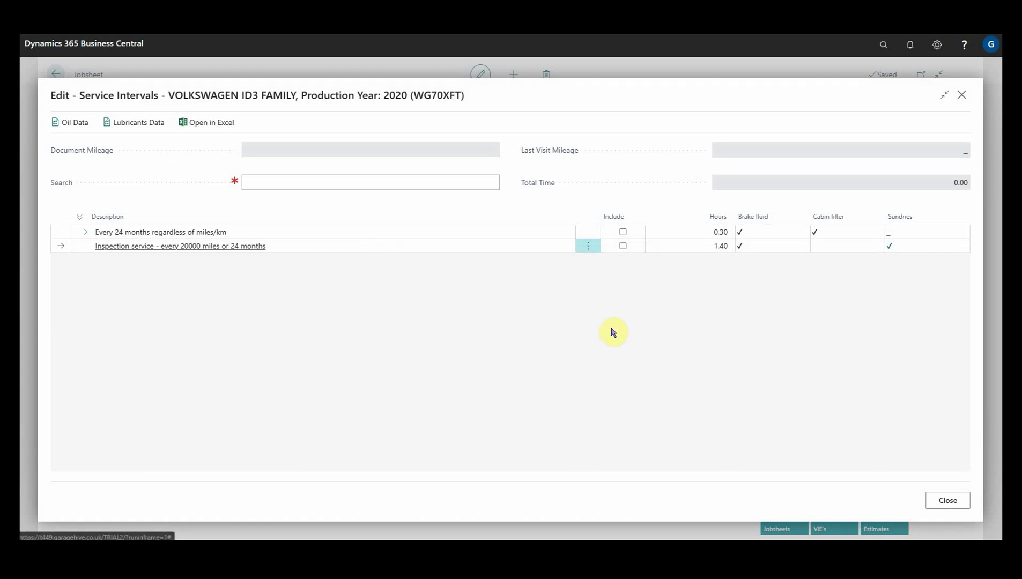
click(935, 500)
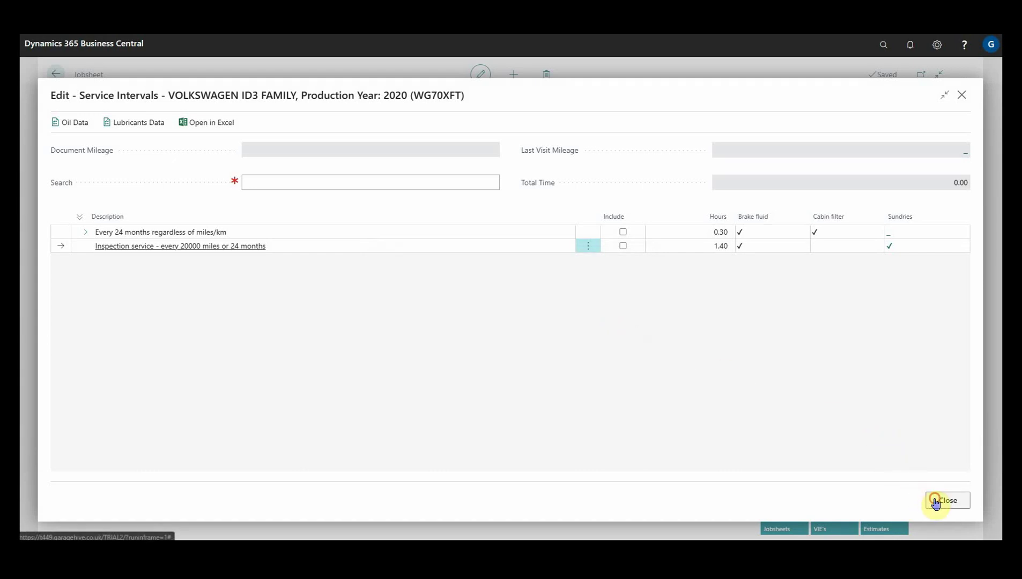
Review the Service Interval Matrix of the Tesla Model 3 Long Range jobsheet and close it.
click(984, 299)
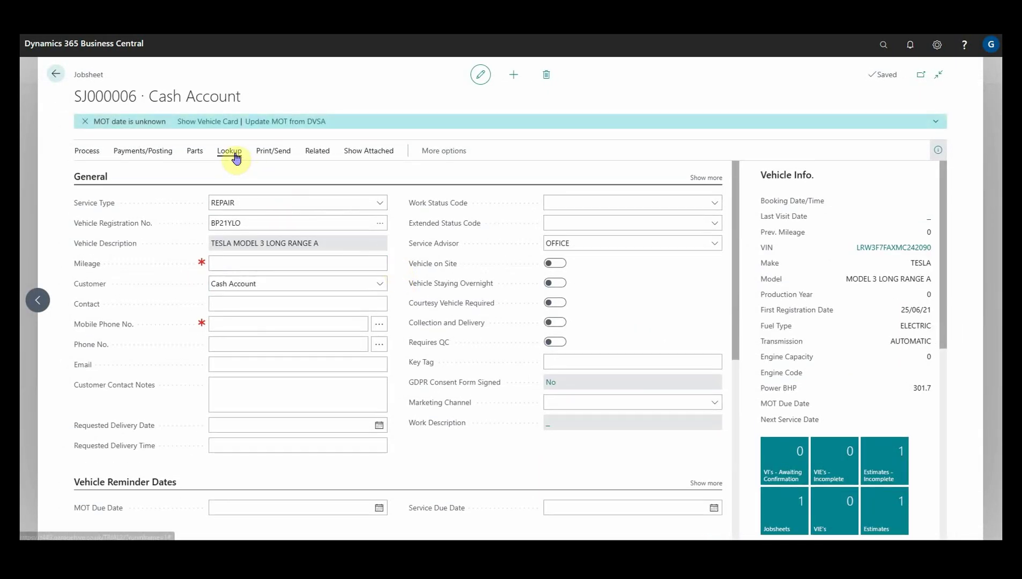
click(236, 157)
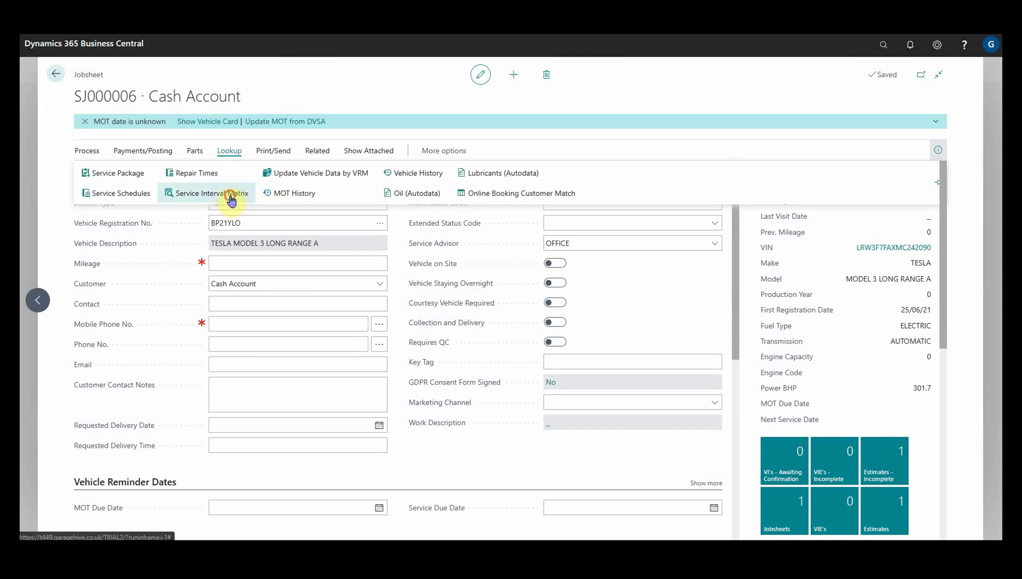
click(231, 199)
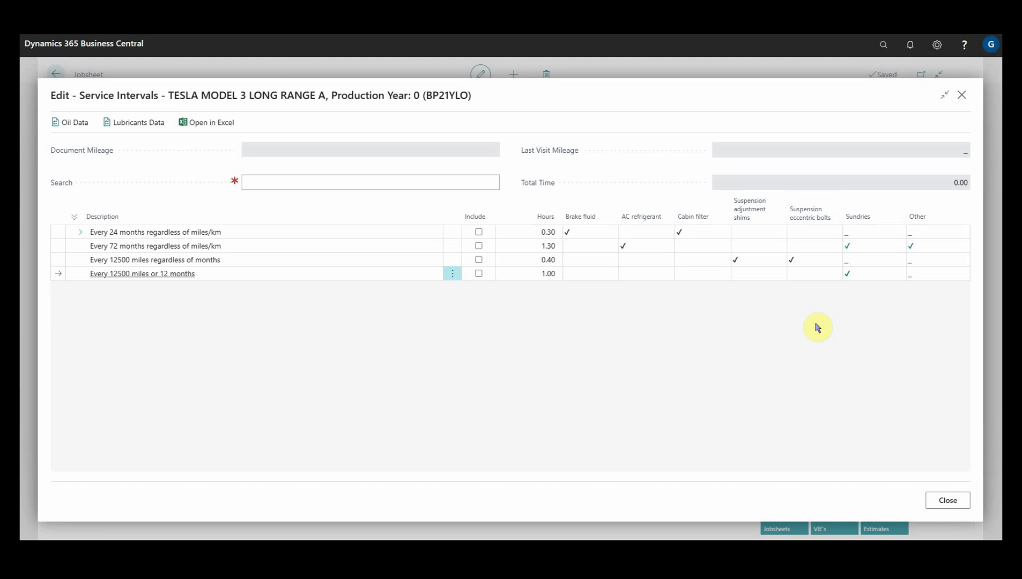
click(947, 500)
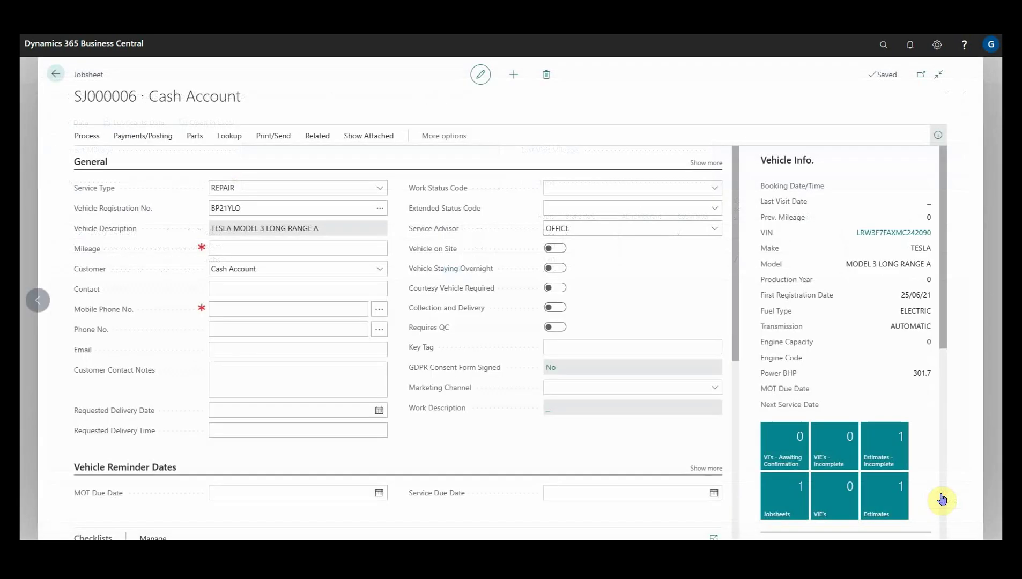
Return to the Mercedes-Benz C 350 E jobsheet and reopen its Service Interval Matrix.
click(38, 300)
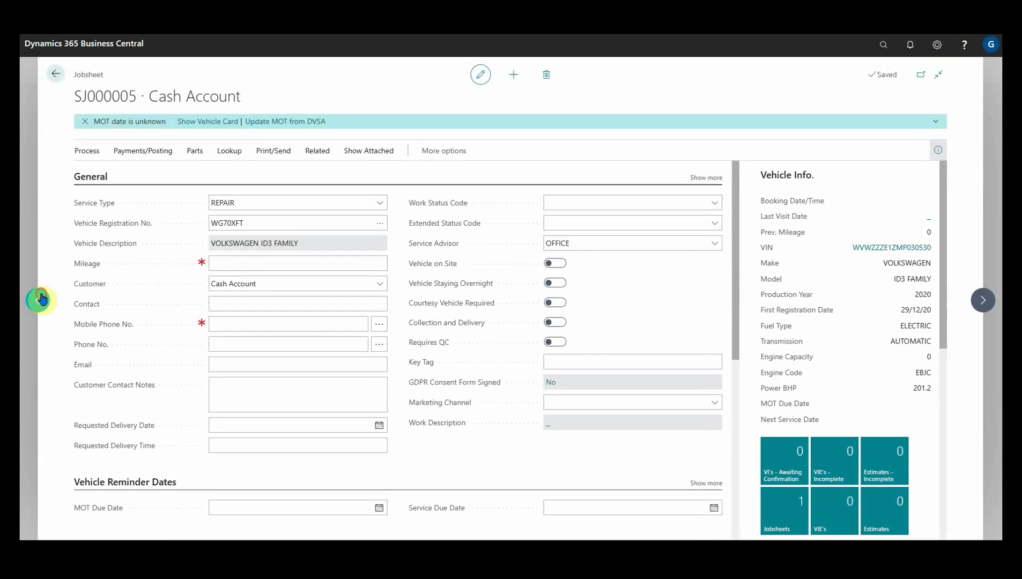
click(238, 155)
click(226, 193)
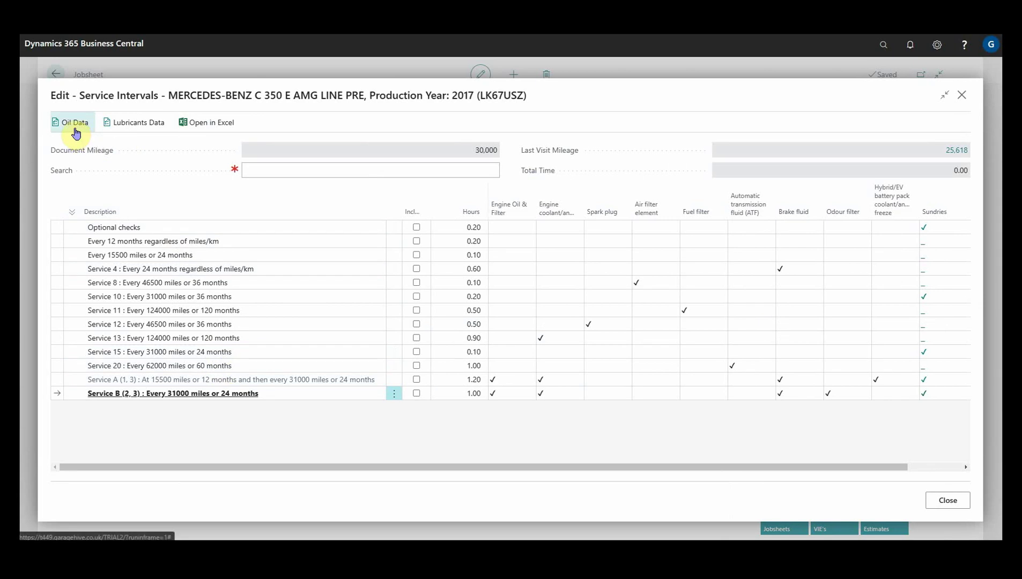
View the Autodata oil data and the lubricants data for the Mercedes-Benz, returning to the service intervals.
click(134, 129)
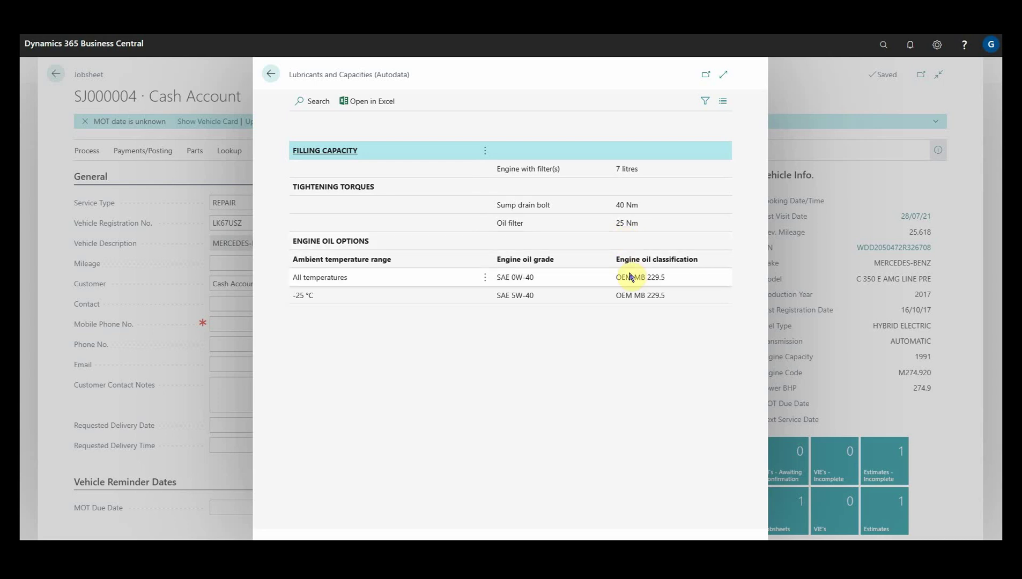
click(270, 74)
click(150, 125)
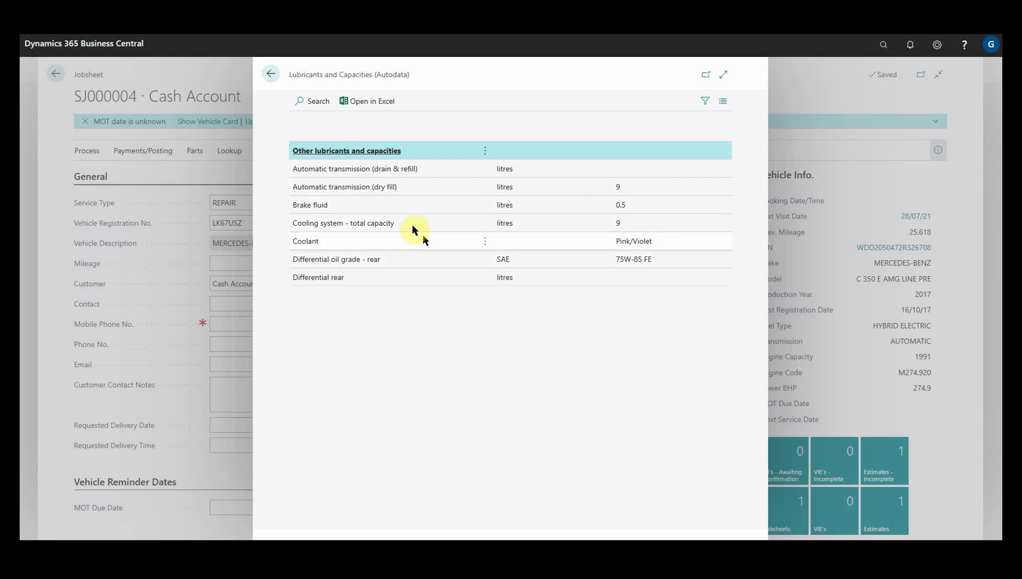
click(272, 75)
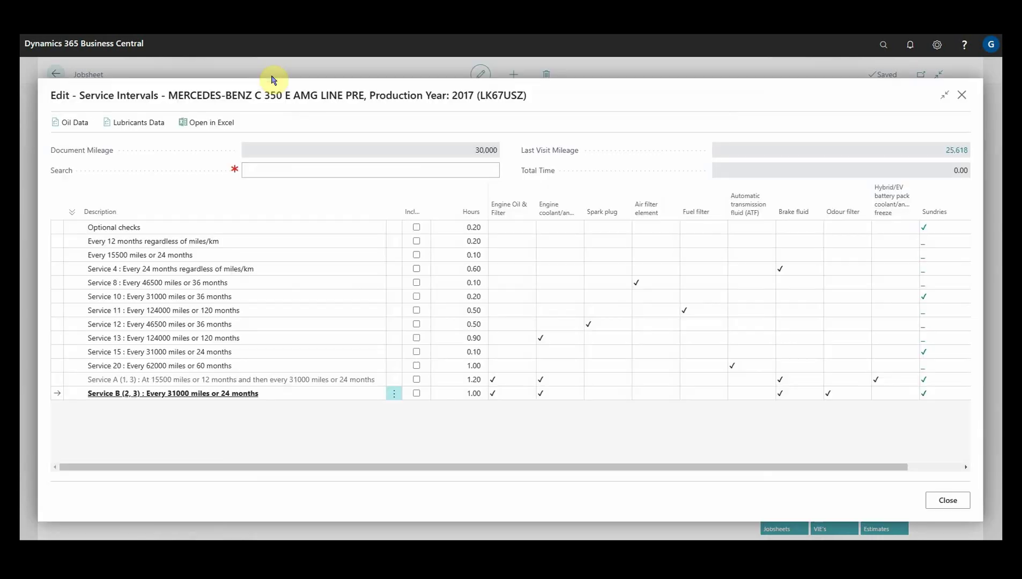
Include Service B (2, 3) : Every 31000 miles or 24 months and proceed to its maintenance summary.
click(417, 393)
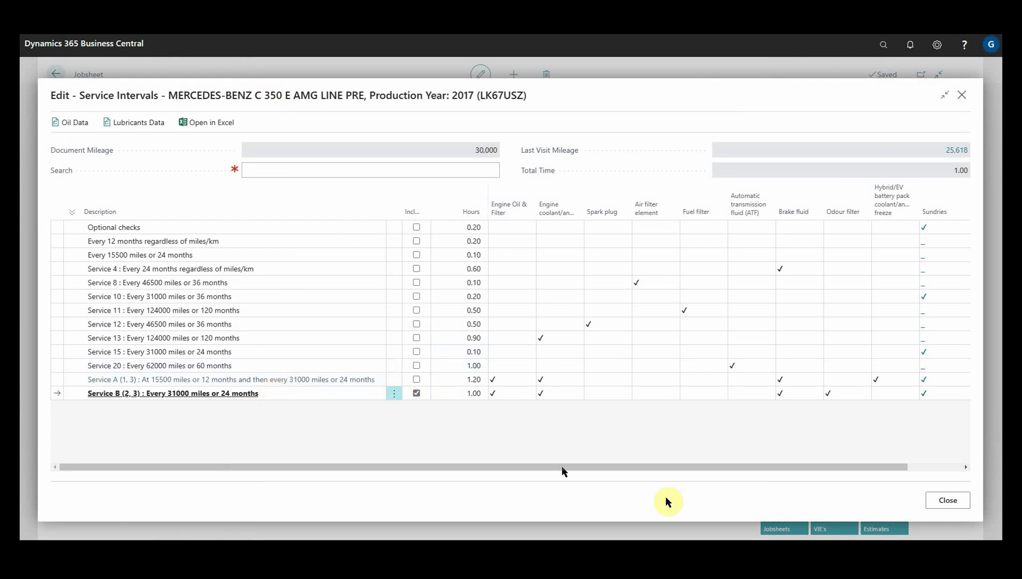
click(947, 503)
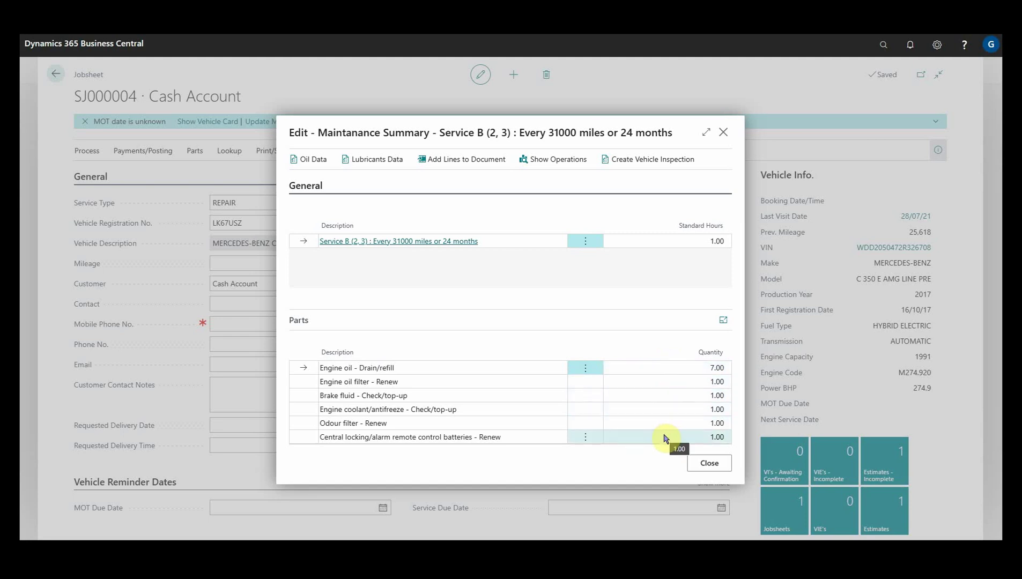
click(674, 381)
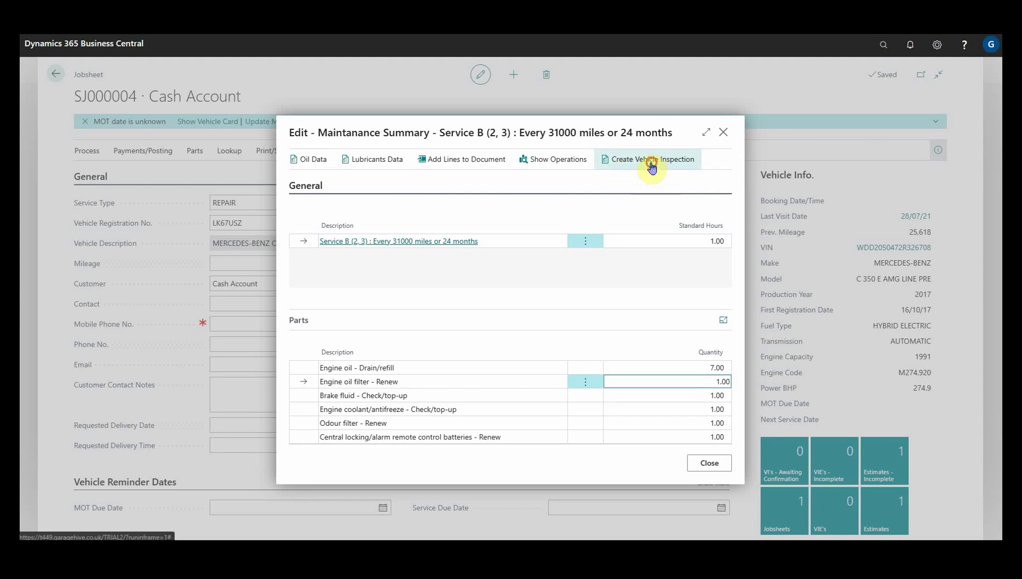
Create a vehicle inspection from the Service B maintenance summary and open its inspection card.
click(652, 165)
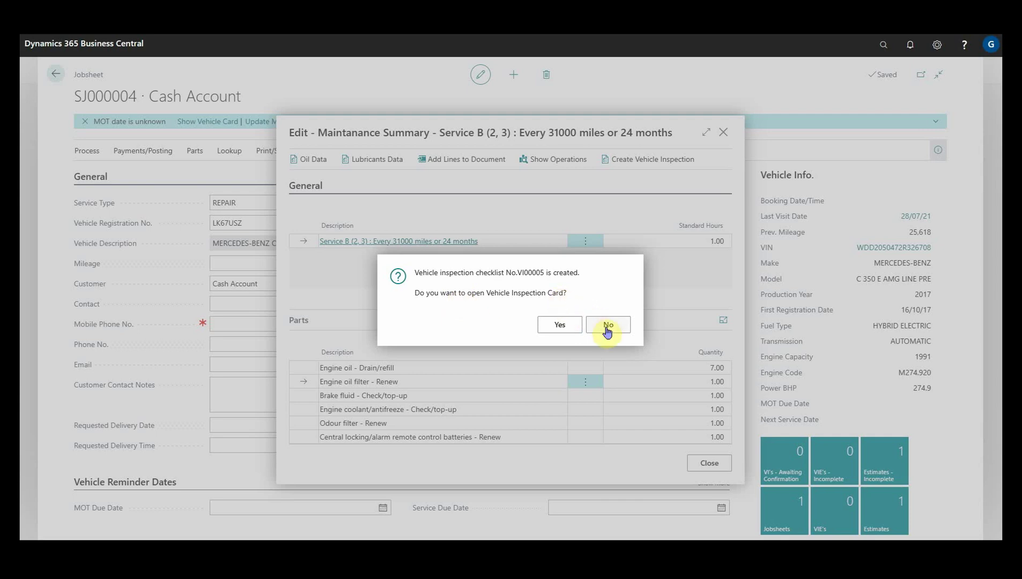
click(558, 332)
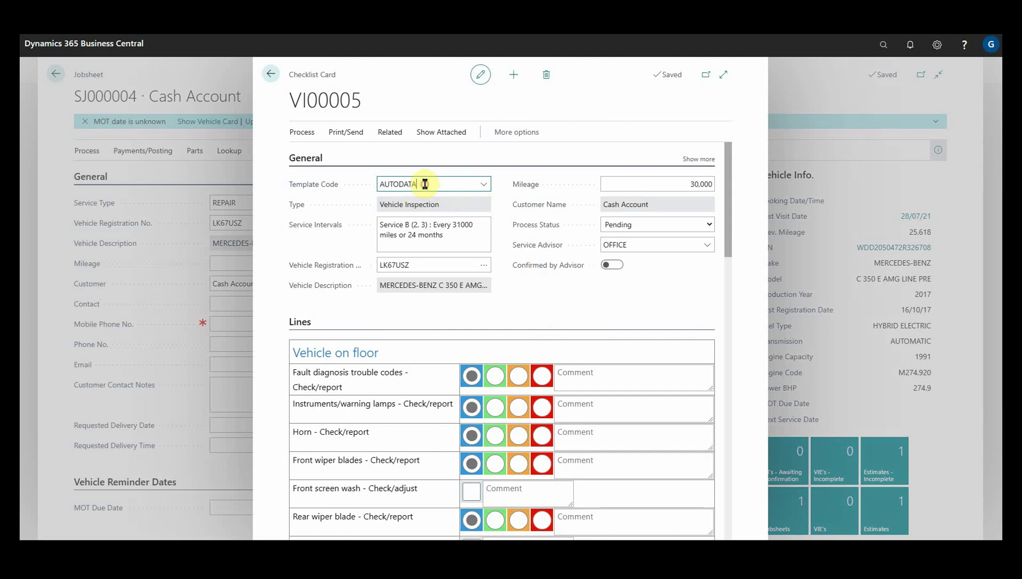
click(426, 206)
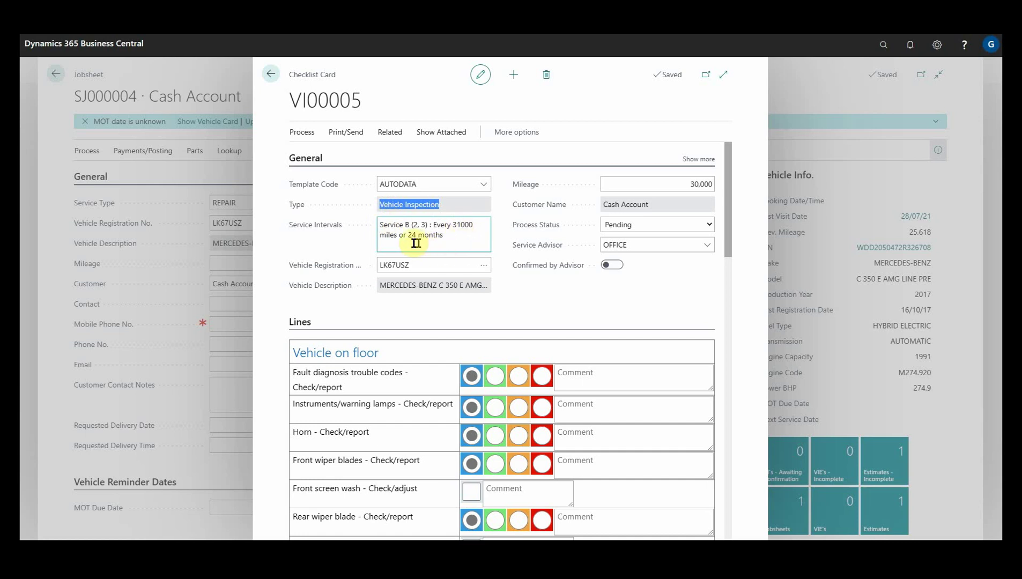
Review the service interval and the checklist lines on the vehicle inspection card, down to the final items check.
click(383, 225)
drag(382, 226, 427, 224)
click(455, 236)
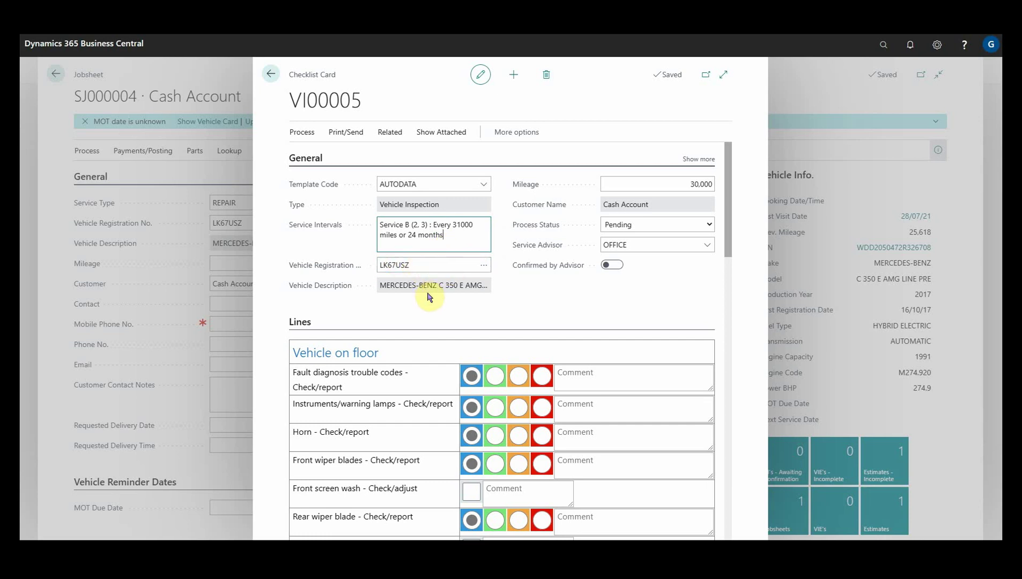
scroll(407, 335, down, 7)
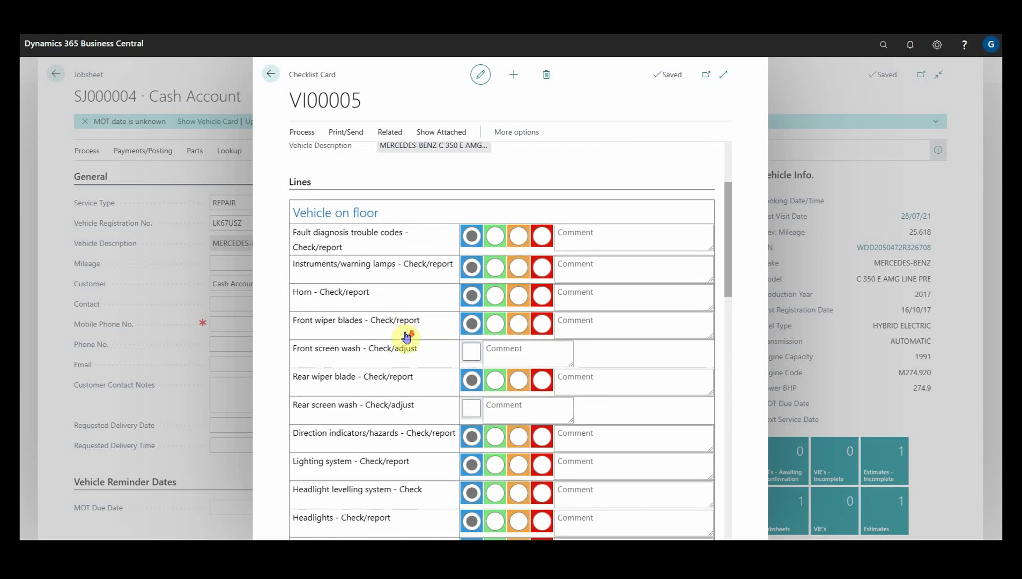
scroll(406, 335, down, 12)
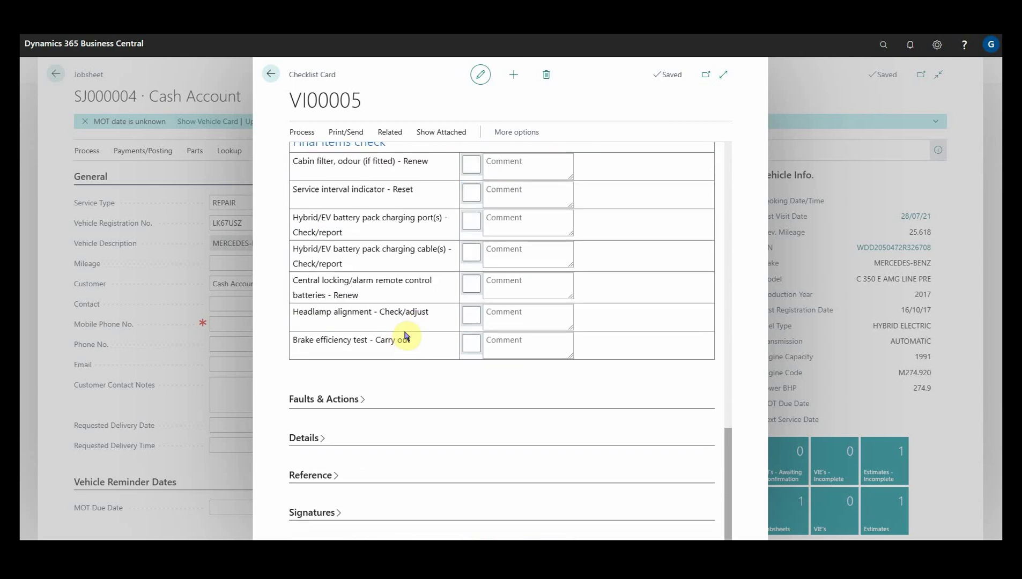
scroll(407, 335, up, 18)
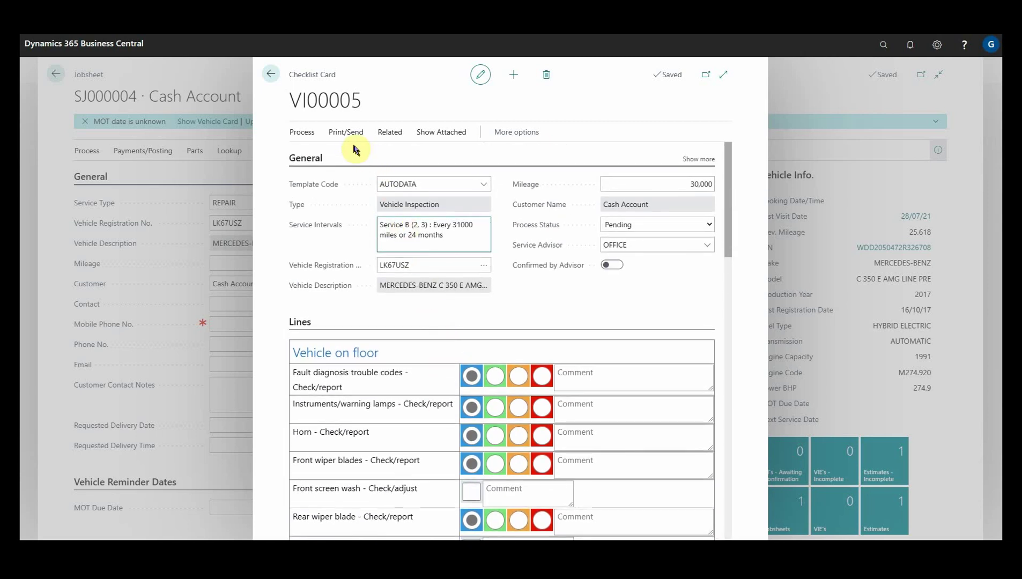
Open a print preview of the vehicle inspection checklist and fit it to the page width.
click(346, 133)
click(359, 157)
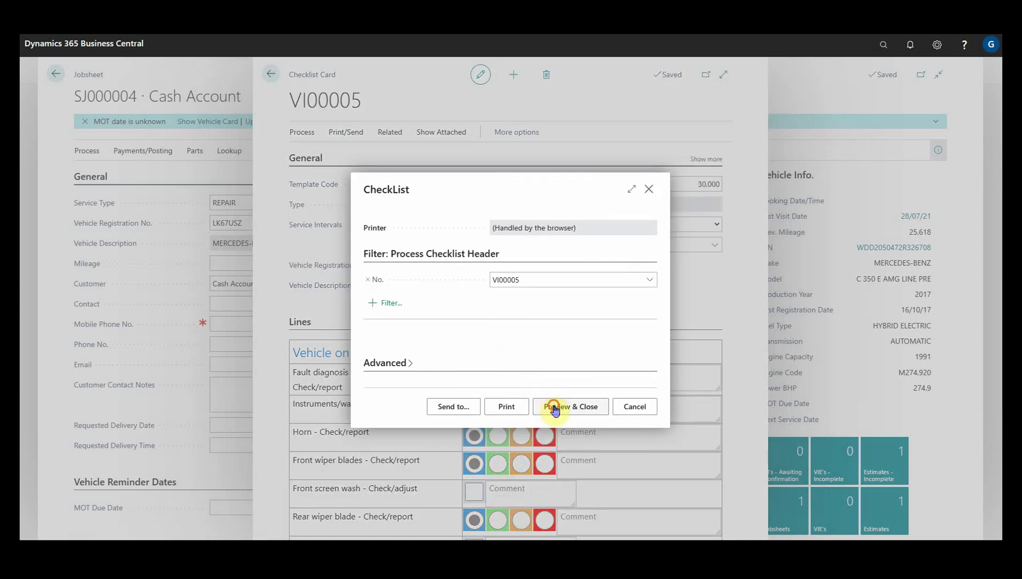
click(555, 409)
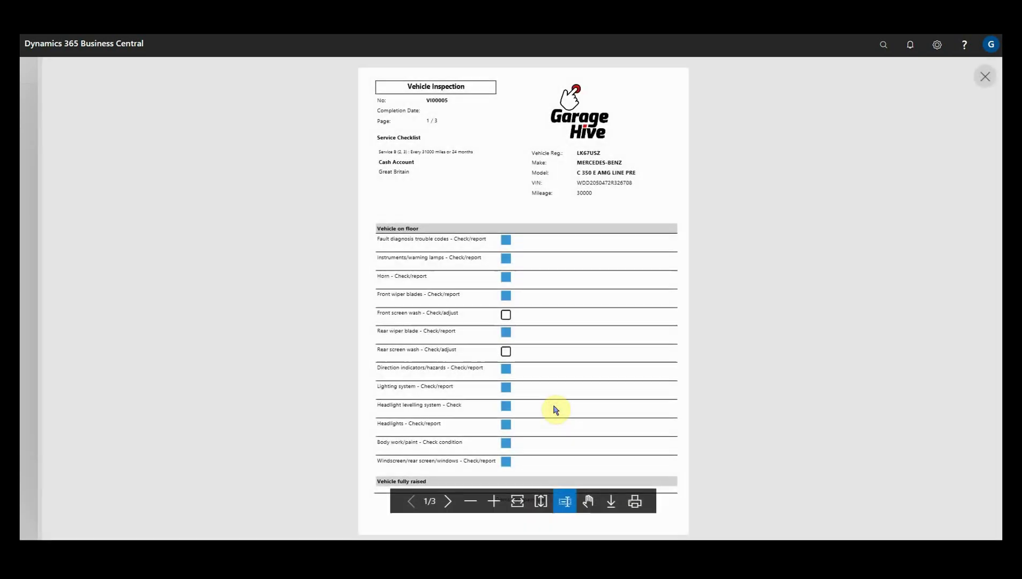
click(518, 503)
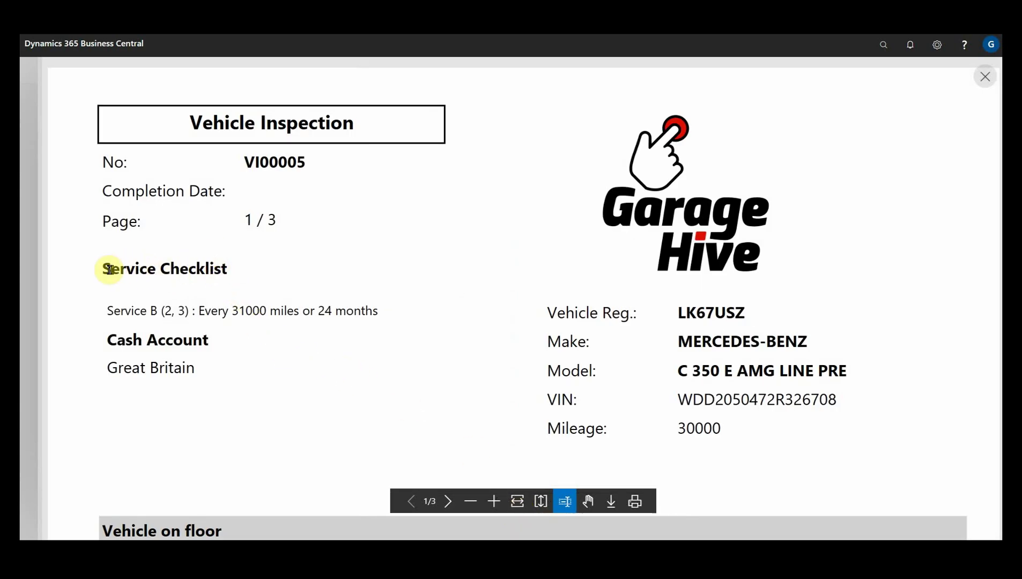
Examine the Service Checklist heading, service interval and check items in the printout preview, and close it.
drag(109, 269, 242, 277)
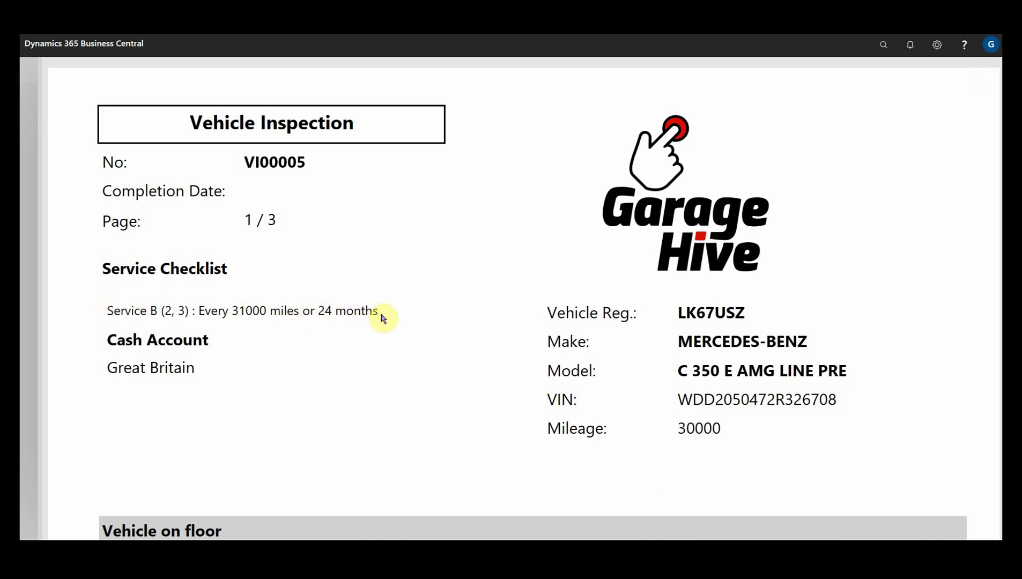
scroll(371, 327, down, 2)
scroll(413, 383, down, 12)
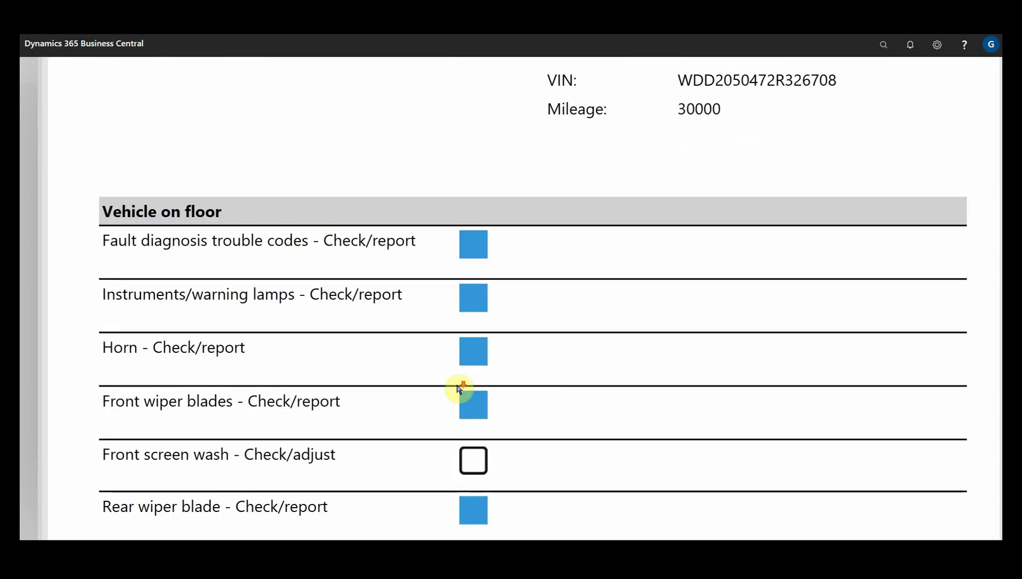
scroll(460, 389, down, 8)
scroll(460, 389, up, 3)
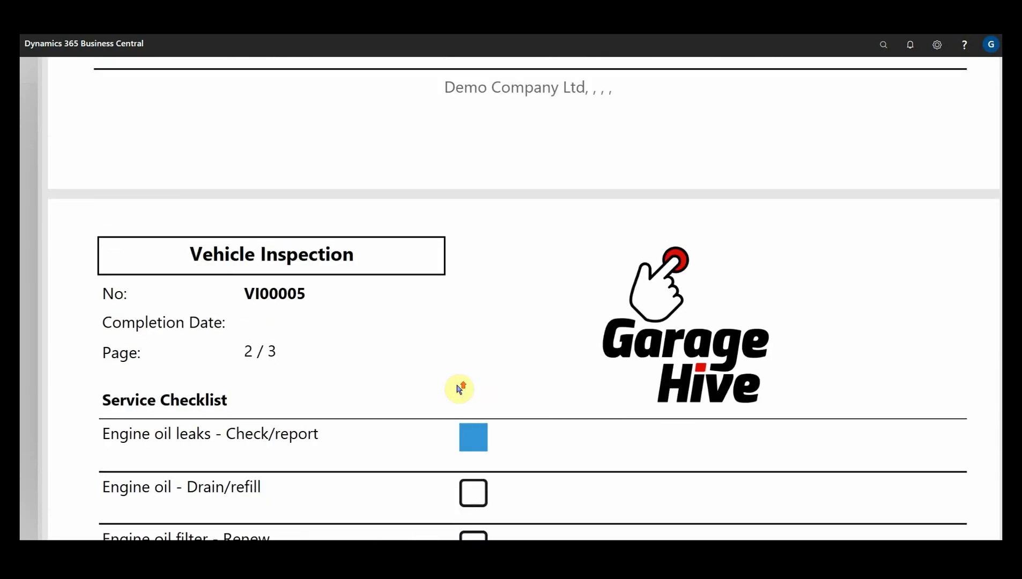
scroll(459, 389, up, 15)
click(985, 85)
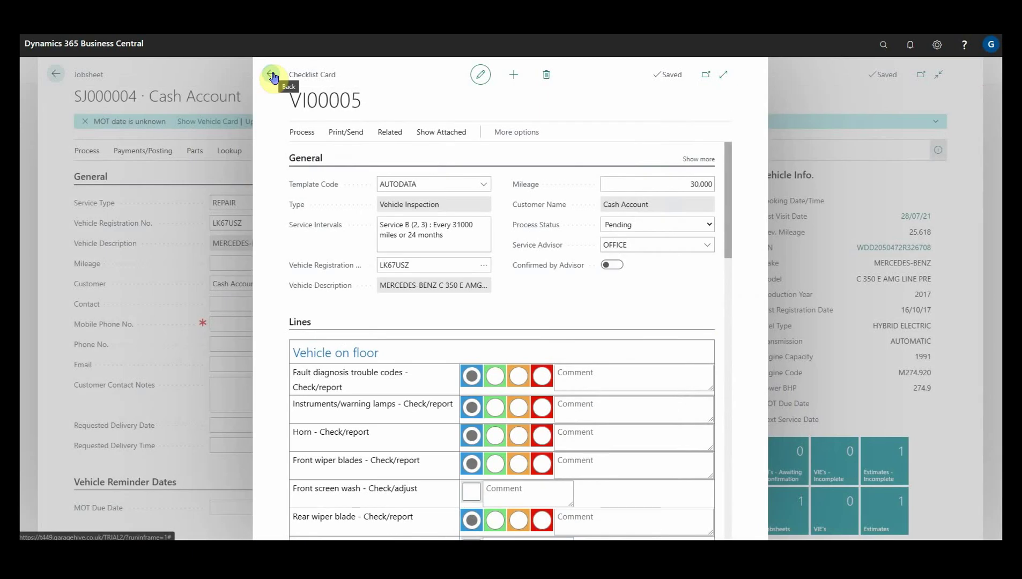
Return to the Service B maintenance summary and add its lines to the jobsheet.
click(271, 75)
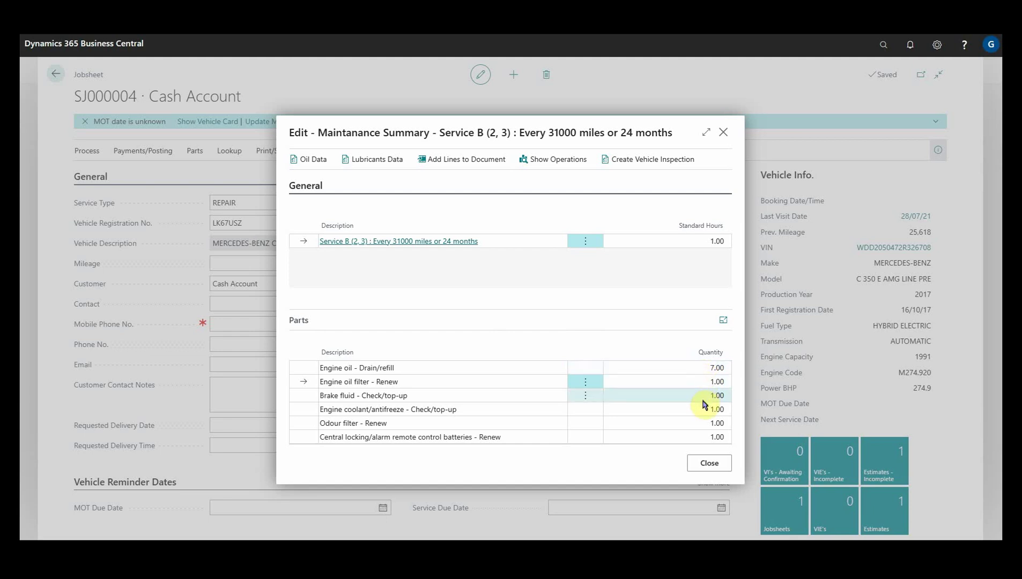
click(467, 164)
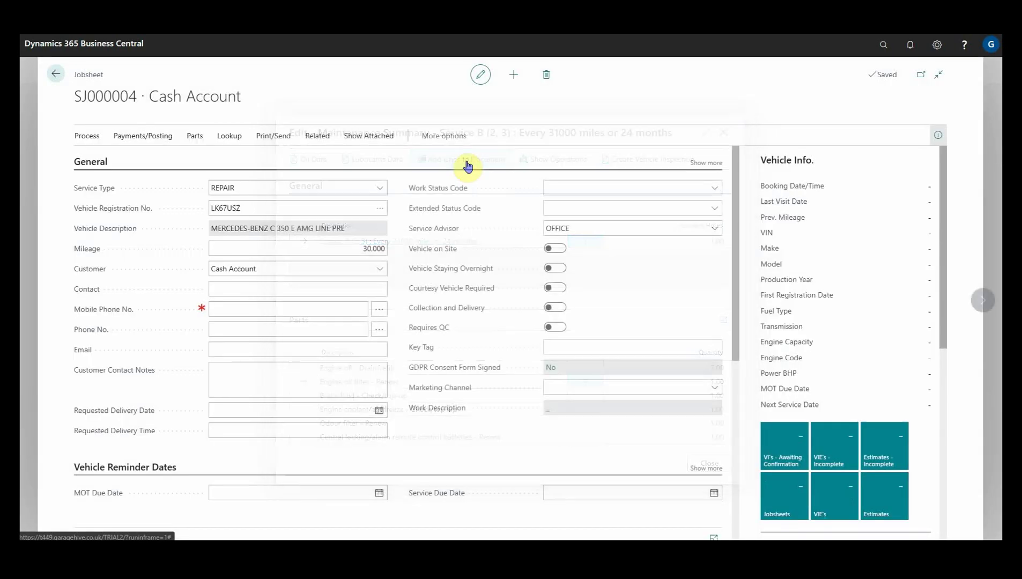
Hide the jobsheet's vehicle information pane and review the Checklists section and the expanded Lines section.
click(938, 150)
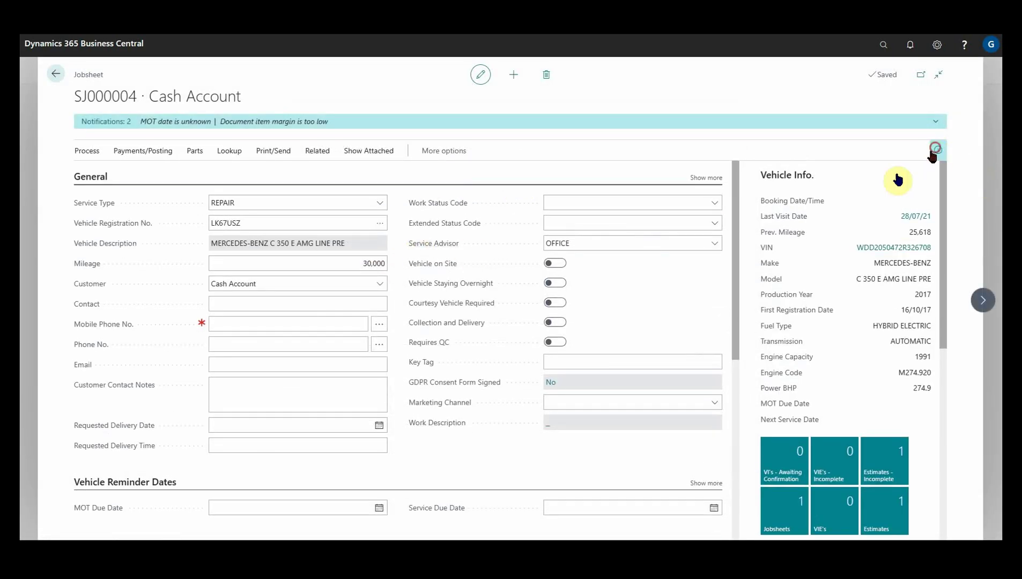
scroll(433, 289, down, 3)
click(435, 285)
scroll(435, 287, down, 1)
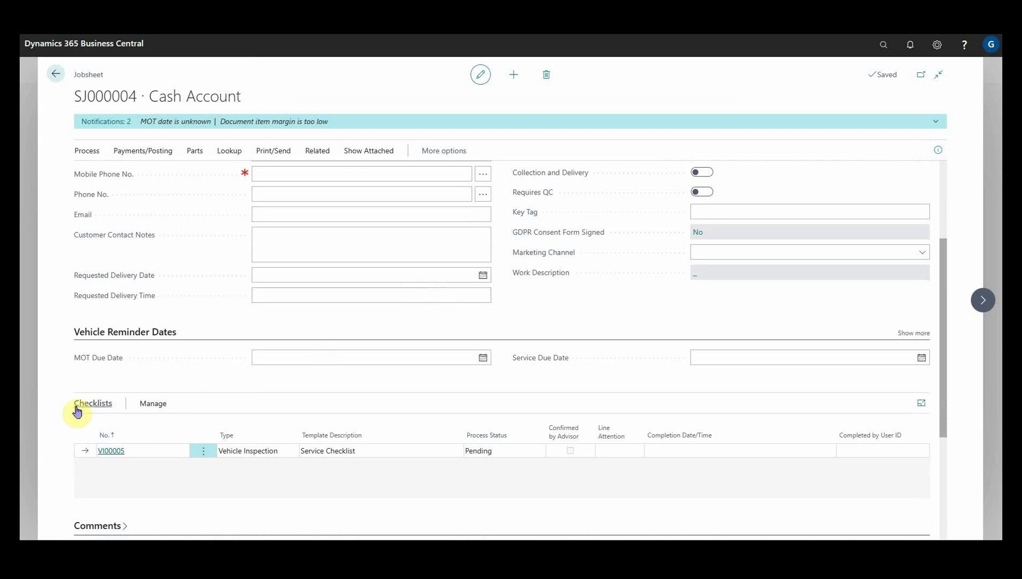
scroll(109, 456, down, 3)
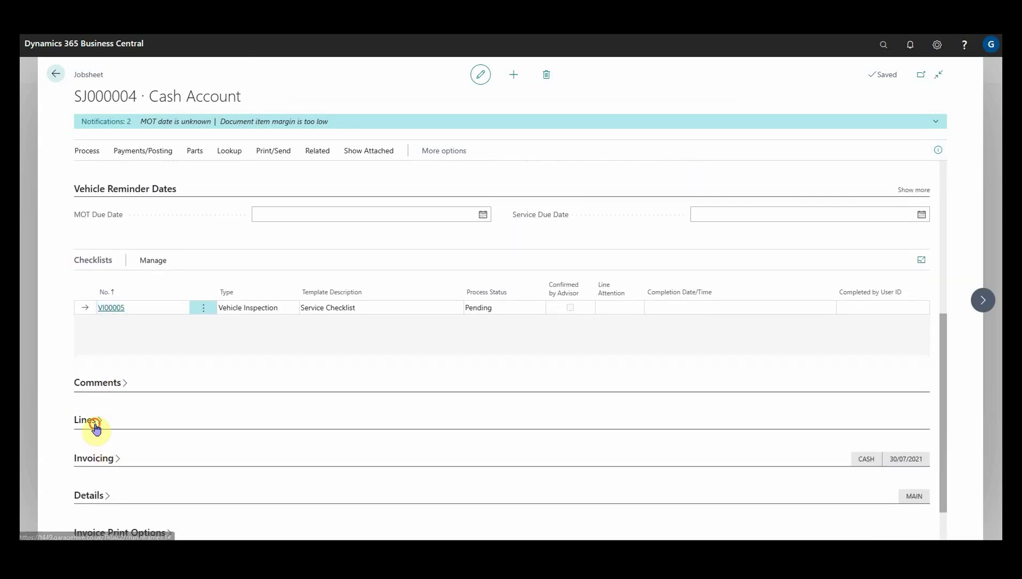
scroll(229, 437, down, 2)
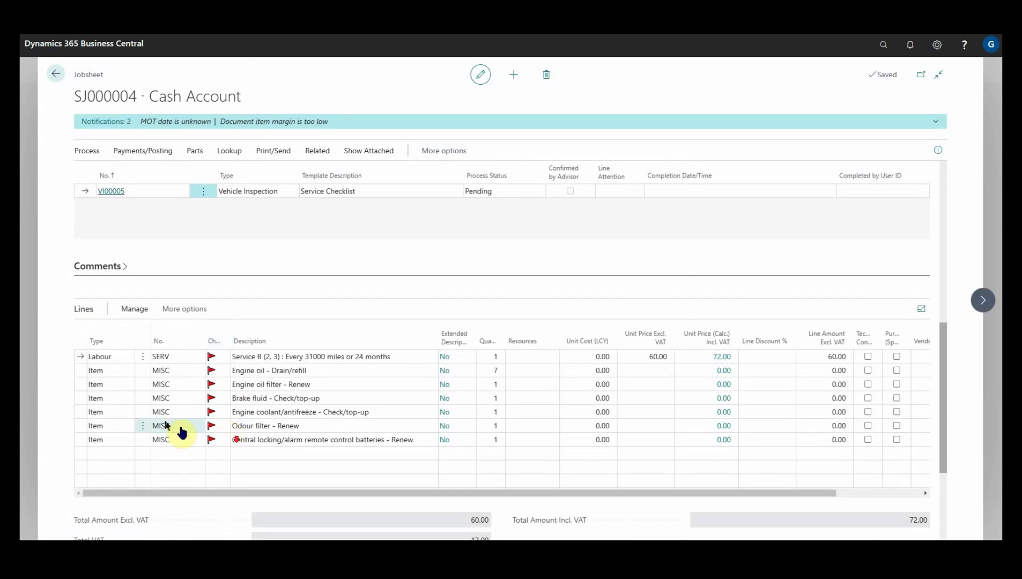